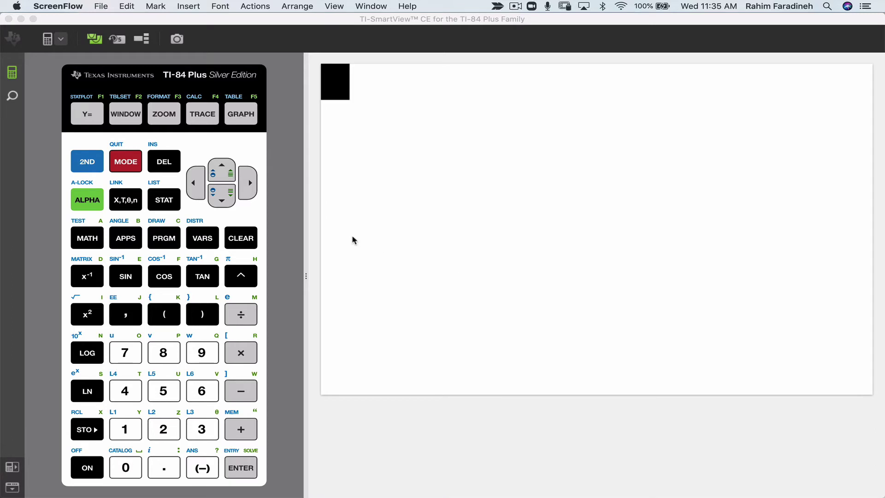
# Step: Run LinReg(a+bx) on L1 and L2 from STAT CALC, giving a=46.17647059 and b=5.003676471
pyautogui.click(164, 200)
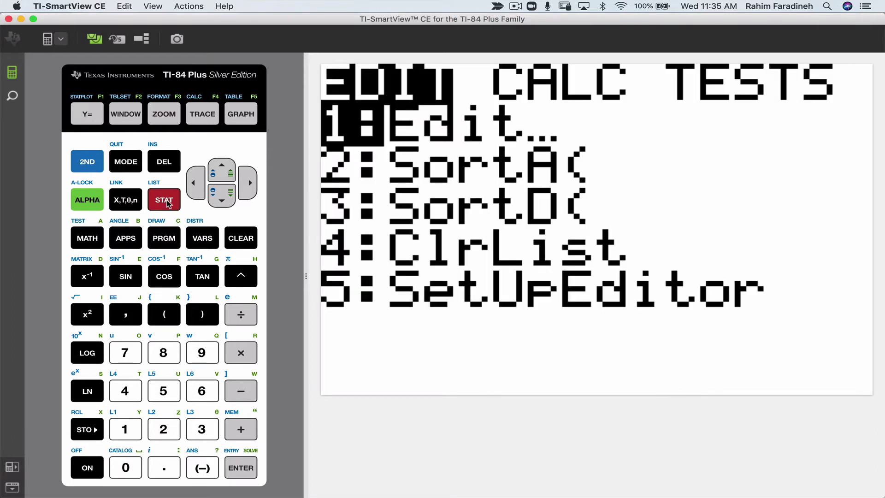
pyautogui.click(249, 182)
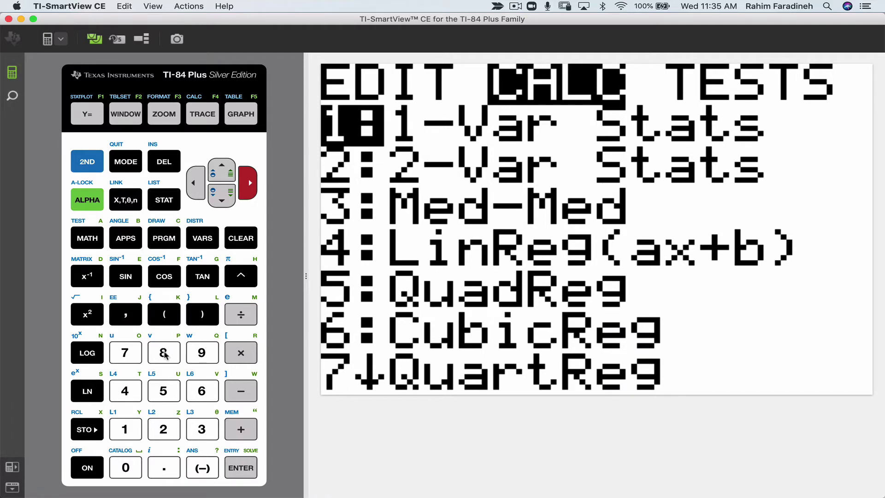
pyautogui.click(164, 354)
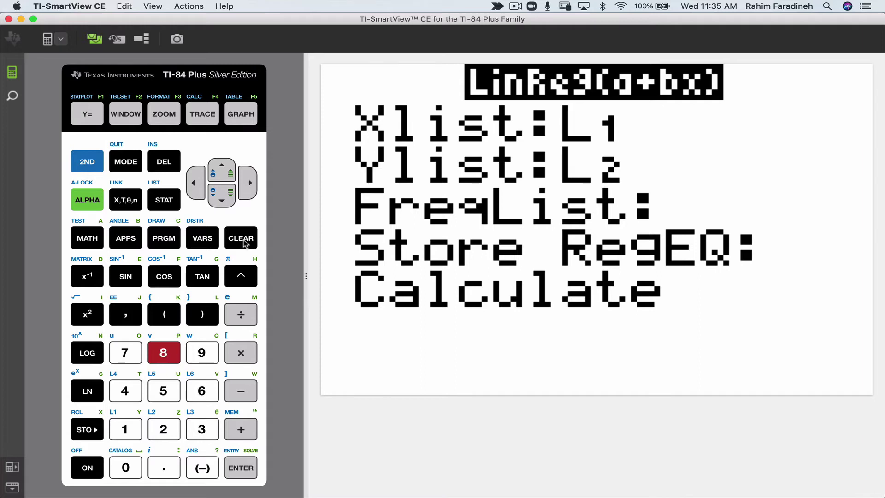
pyautogui.click(222, 202)
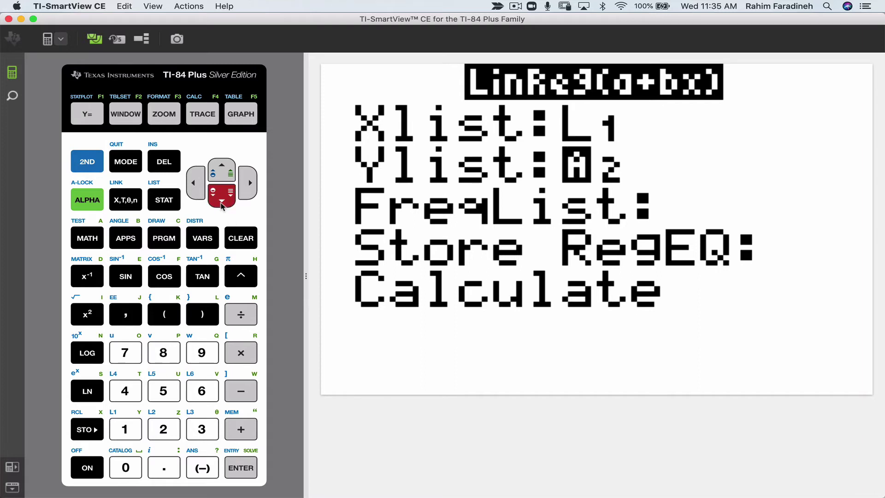
pyautogui.click(222, 202)
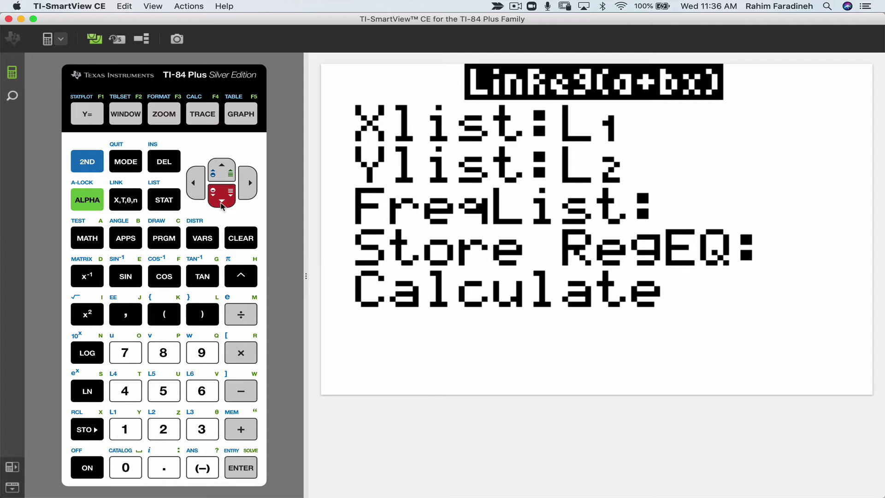
pyautogui.click(221, 202)
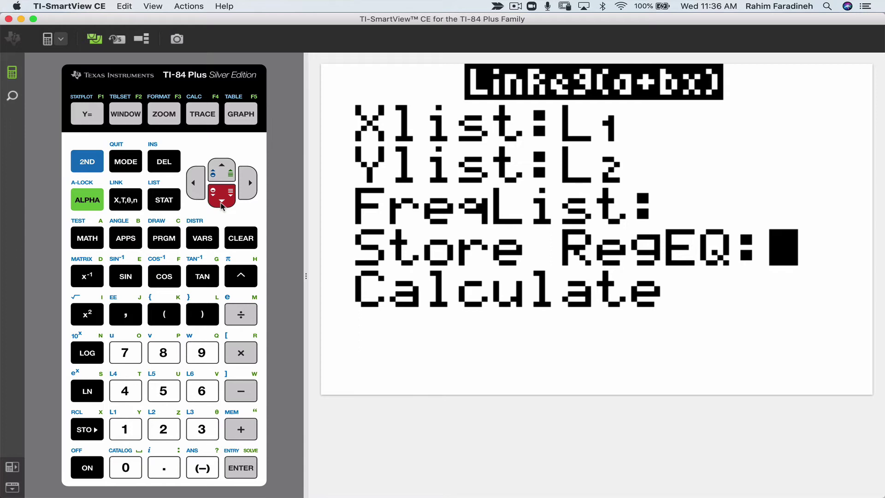
pyautogui.click(222, 203)
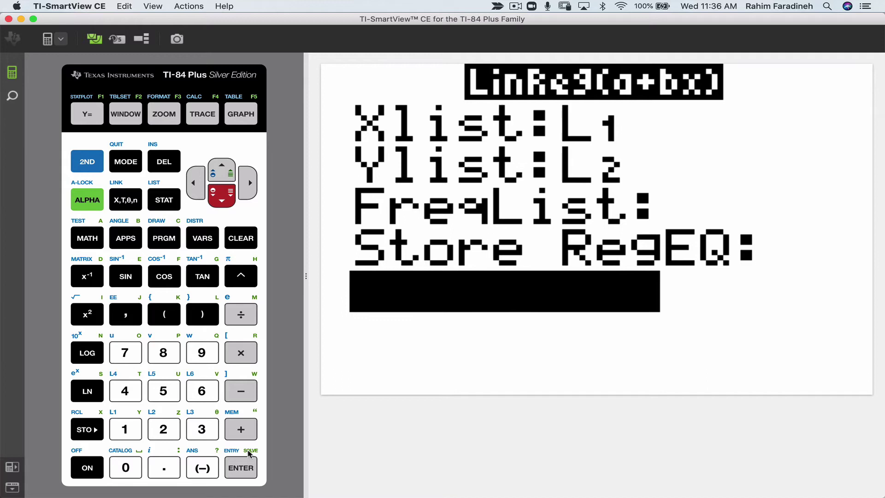
pyautogui.click(245, 468)
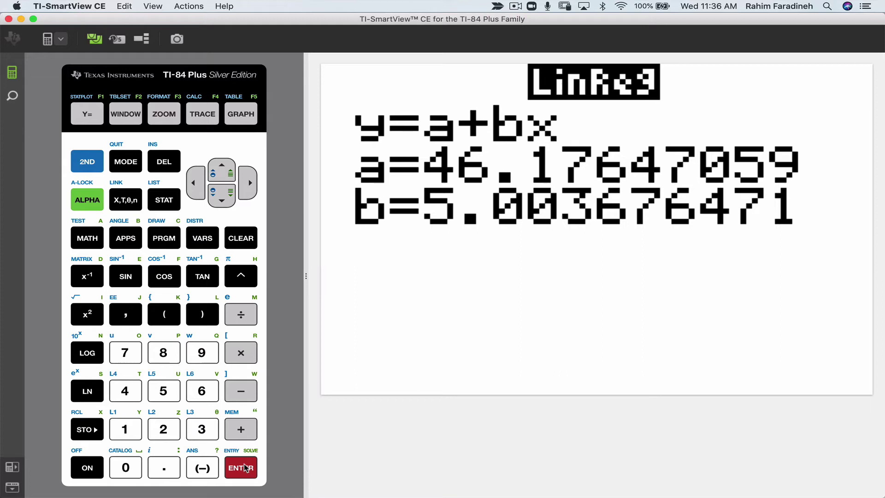
pyautogui.click(87, 162)
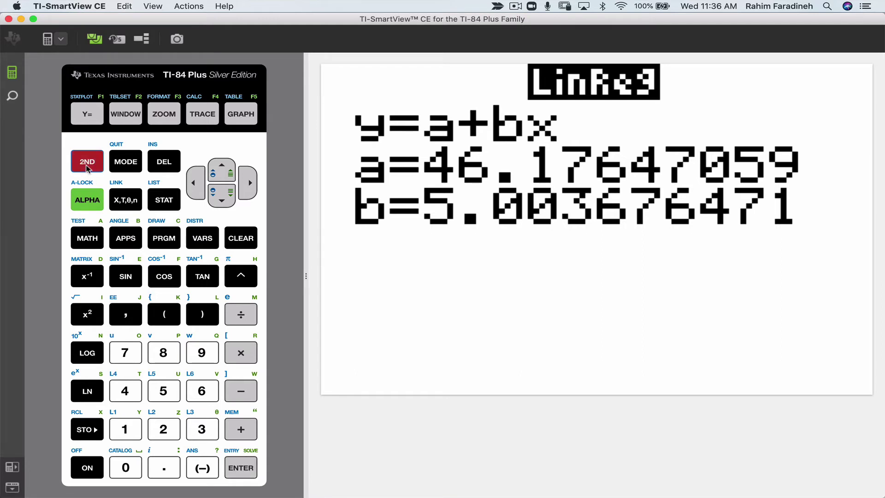
# Step: Find DiagnosticOn in the CATALOG and execute it on the home screen, returning Done
pyautogui.click(126, 468)
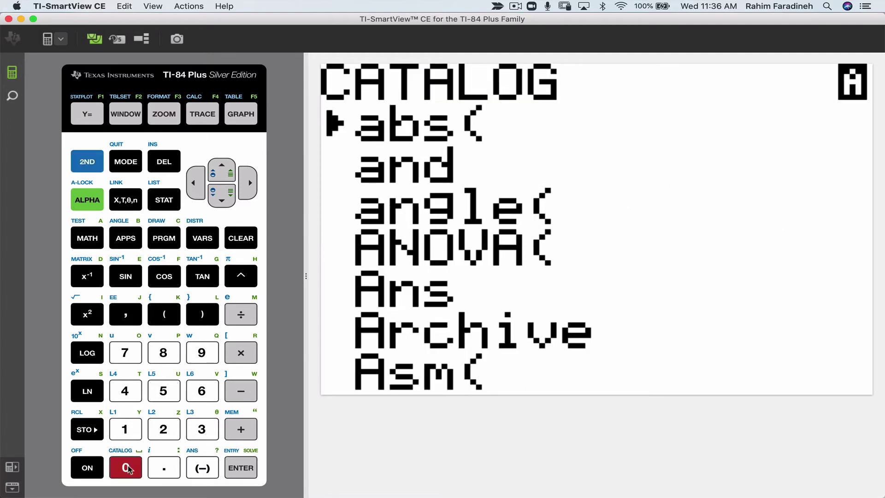
pyautogui.click(221, 199)
pyautogui.click(222, 199)
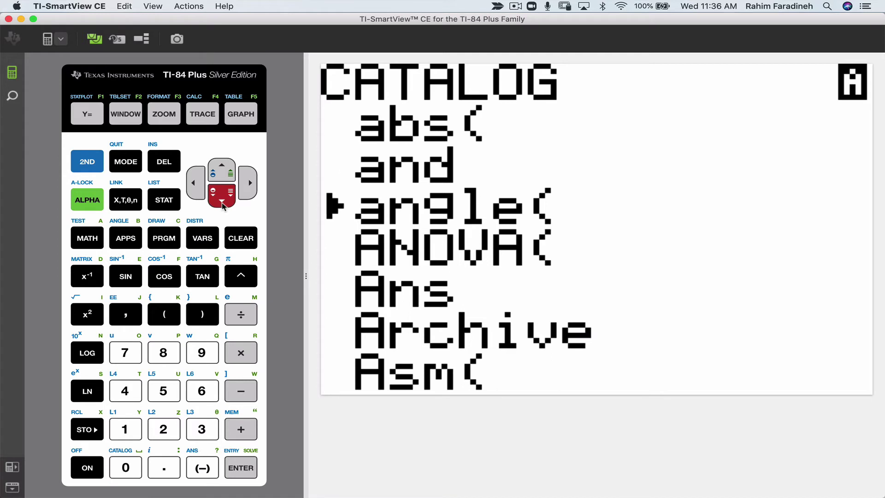
pyautogui.click(222, 199)
pyautogui.click(222, 199)
pyautogui.click(221, 200)
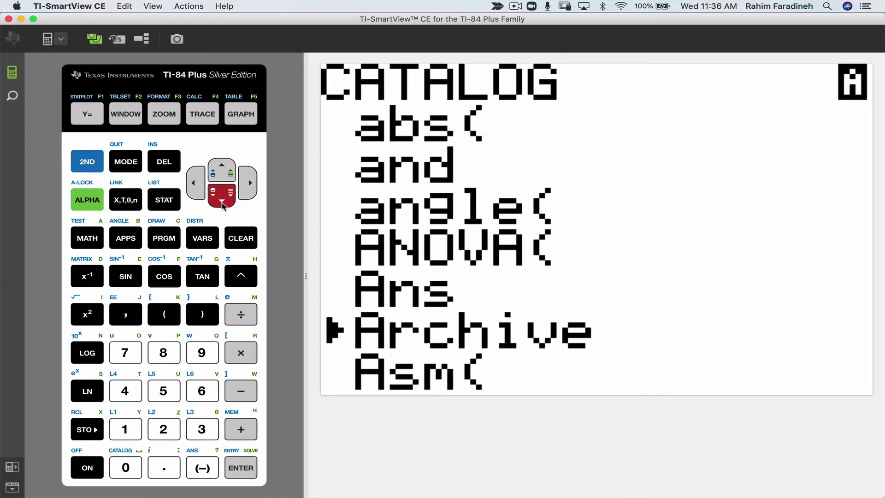
pyautogui.click(222, 204)
pyautogui.click(222, 204)
pyautogui.click(222, 204)
pyautogui.click(223, 204)
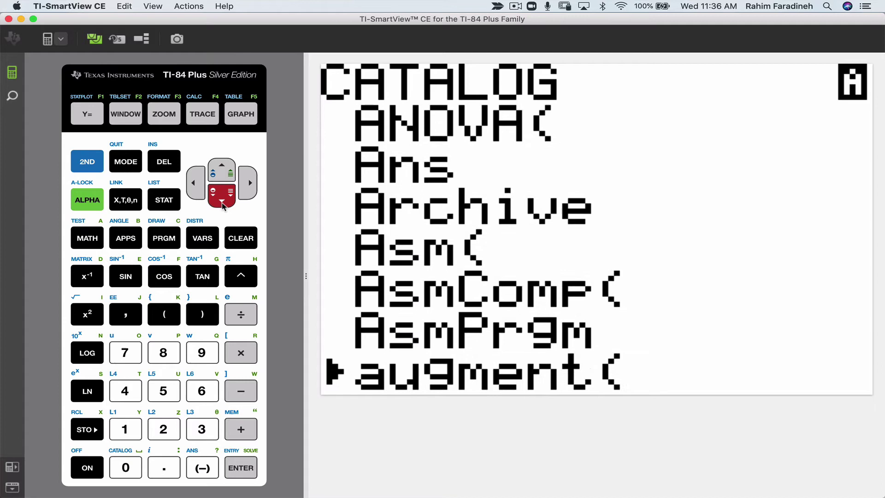
pyautogui.click(222, 204)
pyautogui.click(222, 203)
pyautogui.click(222, 204)
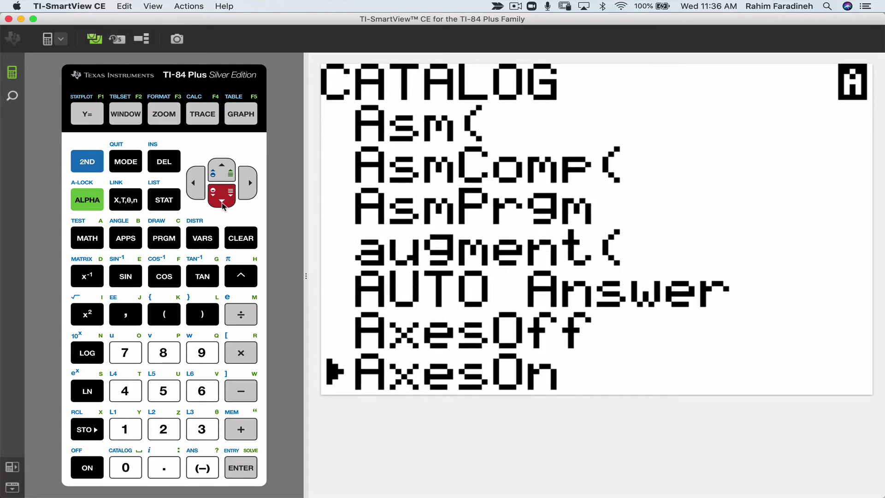
pyautogui.click(222, 204)
pyautogui.click(223, 204)
pyautogui.click(222, 204)
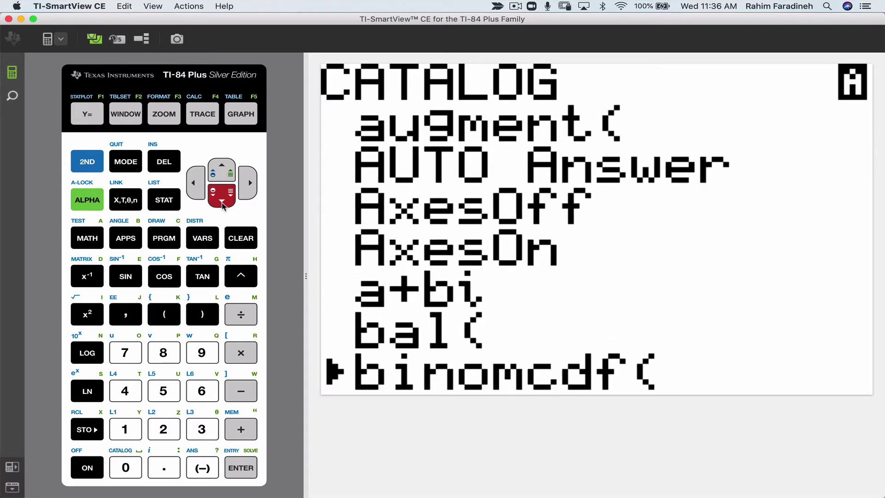
pyautogui.click(222, 204)
pyautogui.click(222, 204)
pyautogui.click(222, 204)
pyautogui.click(222, 204)
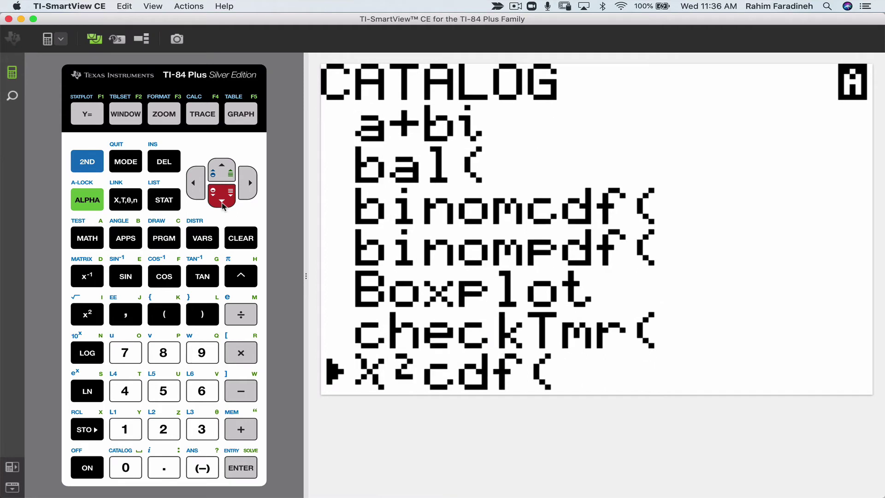
pyautogui.click(222, 204)
pyautogui.click(222, 203)
pyautogui.click(222, 203)
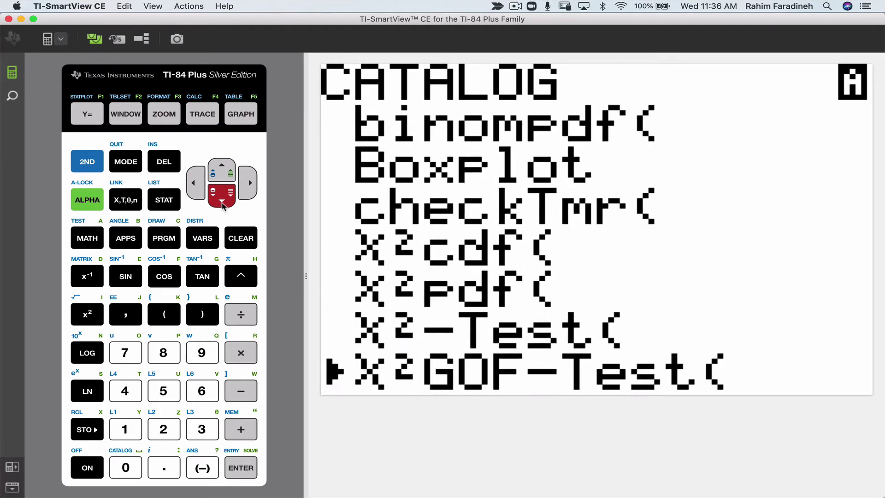
pyautogui.click(222, 204)
pyautogui.click(222, 204)
pyautogui.click(222, 204)
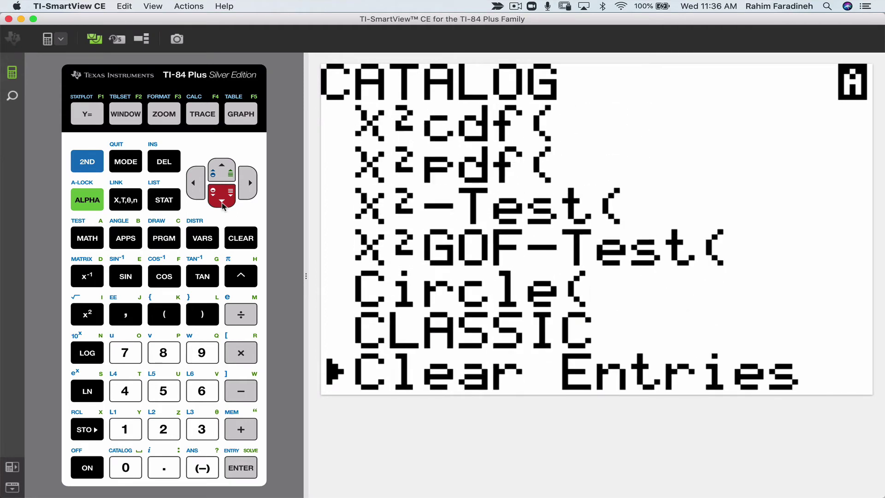
pyautogui.click(222, 204)
pyautogui.click(223, 204)
pyautogui.click(223, 204)
pyautogui.click(223, 204)
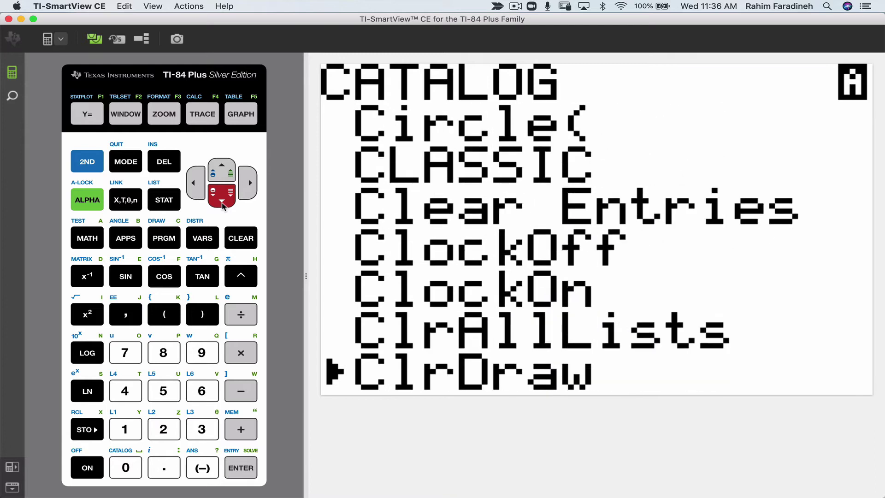
pyautogui.click(222, 203)
pyautogui.click(222, 204)
pyautogui.click(223, 204)
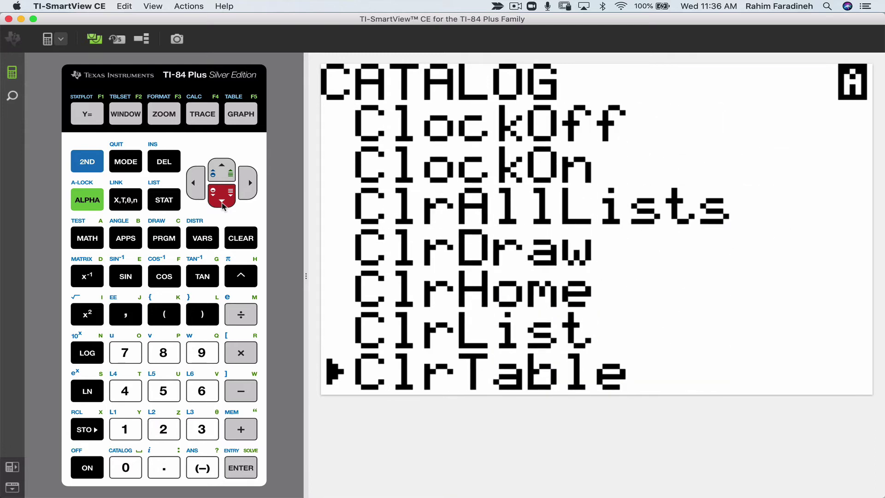
pyautogui.click(223, 204)
pyautogui.click(222, 204)
pyautogui.click(222, 203)
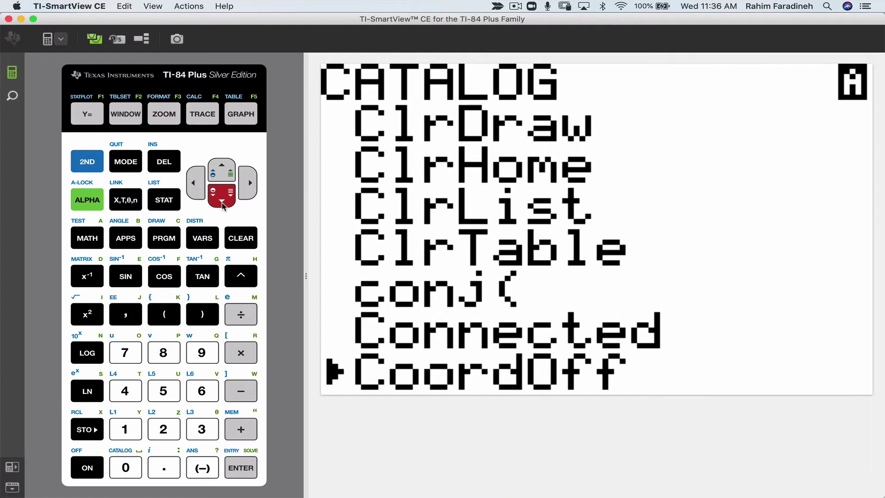
pyautogui.click(222, 203)
pyautogui.click(222, 203)
pyautogui.click(222, 204)
pyautogui.click(222, 204)
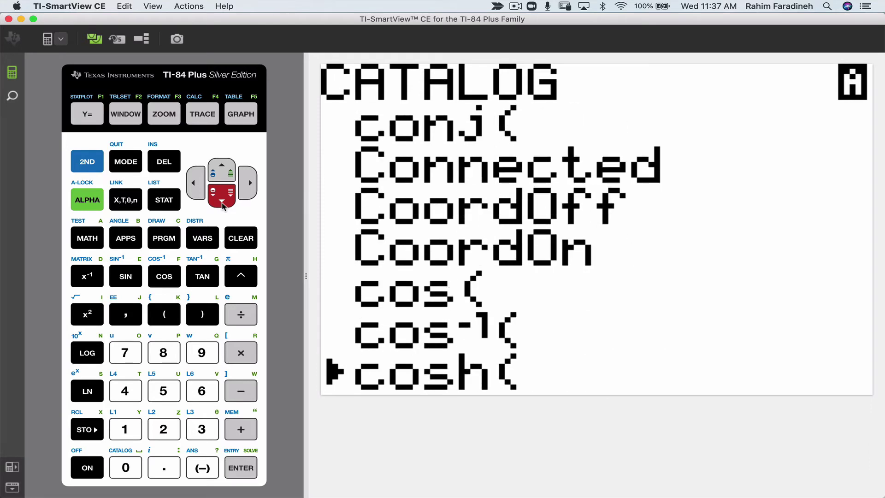
pyautogui.click(222, 204)
pyautogui.click(222, 203)
pyautogui.click(222, 204)
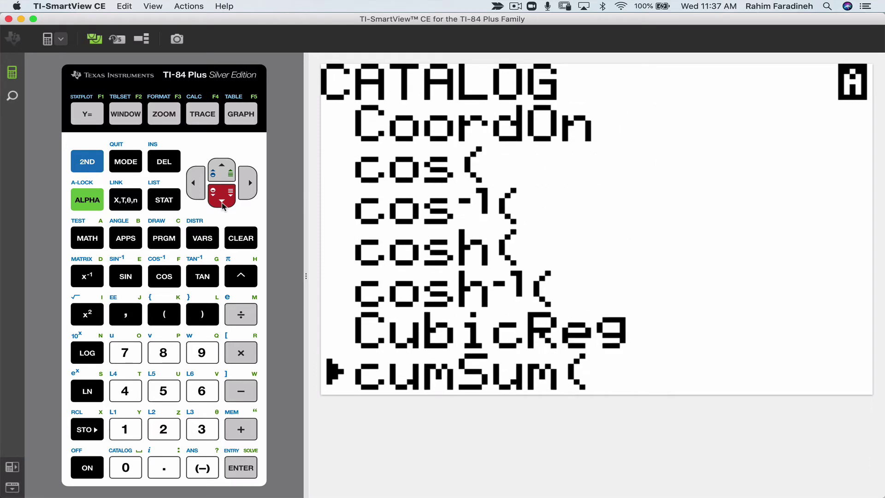
pyautogui.click(222, 204)
pyautogui.click(222, 204)
pyautogui.click(223, 204)
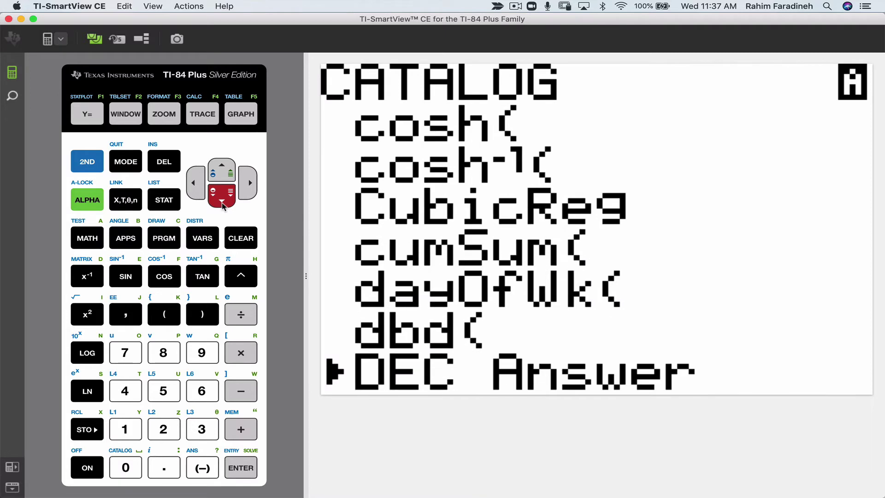
pyautogui.click(223, 203)
pyautogui.click(222, 203)
pyautogui.click(222, 203)
pyautogui.click(222, 204)
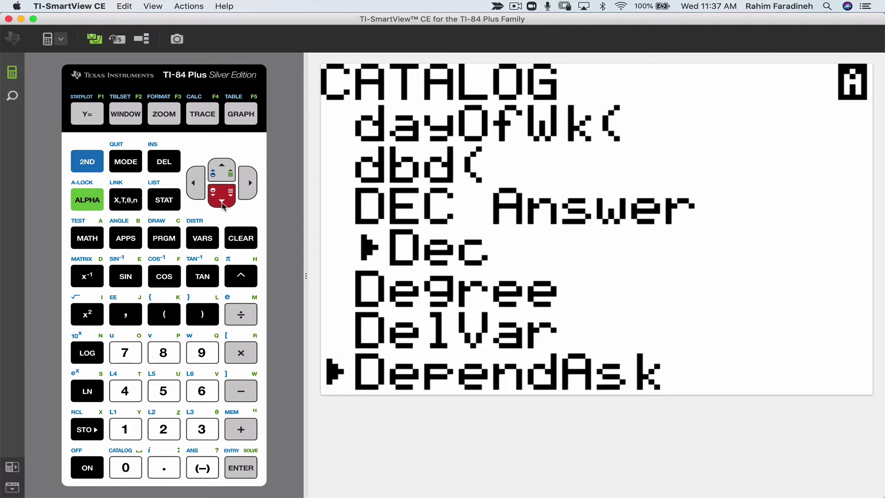
pyautogui.click(222, 204)
pyautogui.click(223, 204)
pyautogui.click(222, 204)
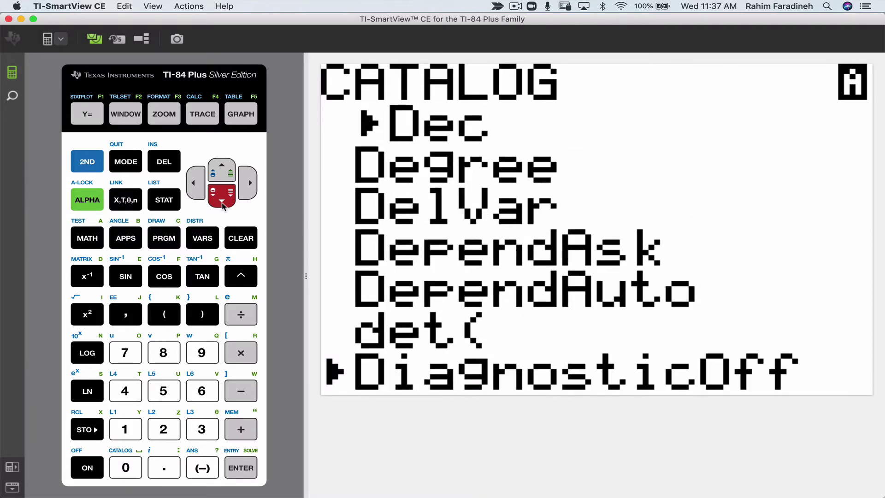
pyautogui.click(222, 203)
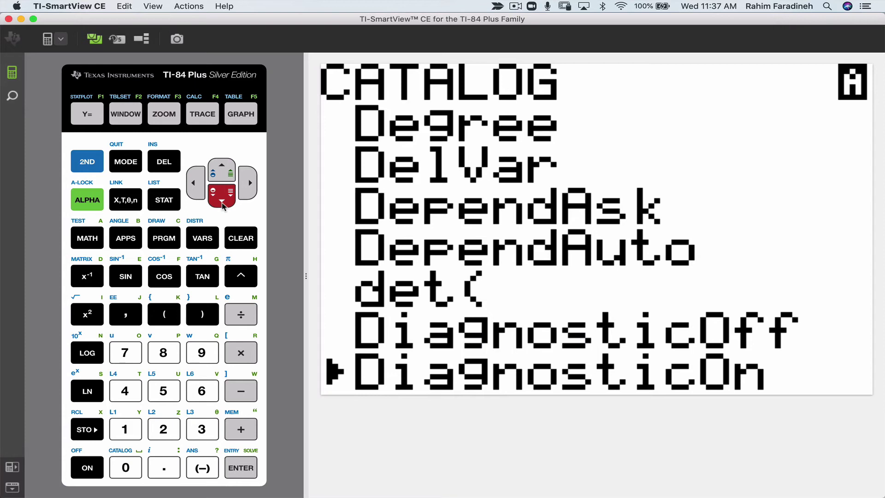
pyautogui.click(240, 467)
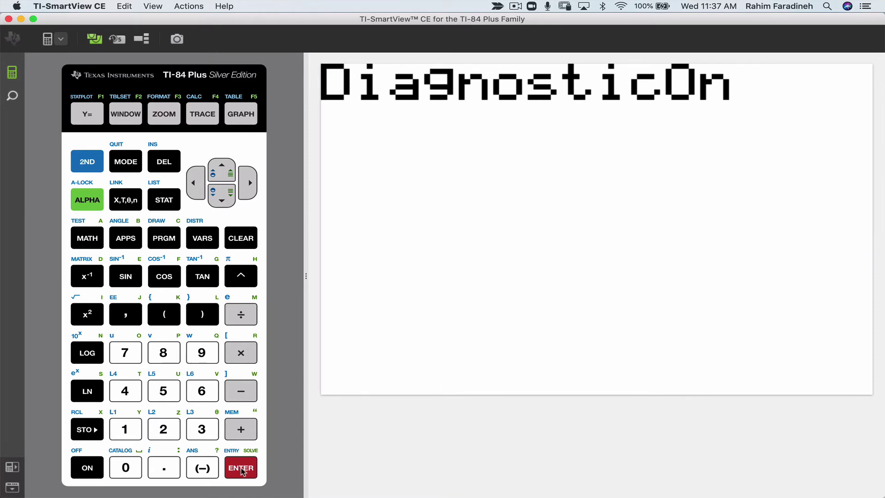
pyautogui.click(242, 468)
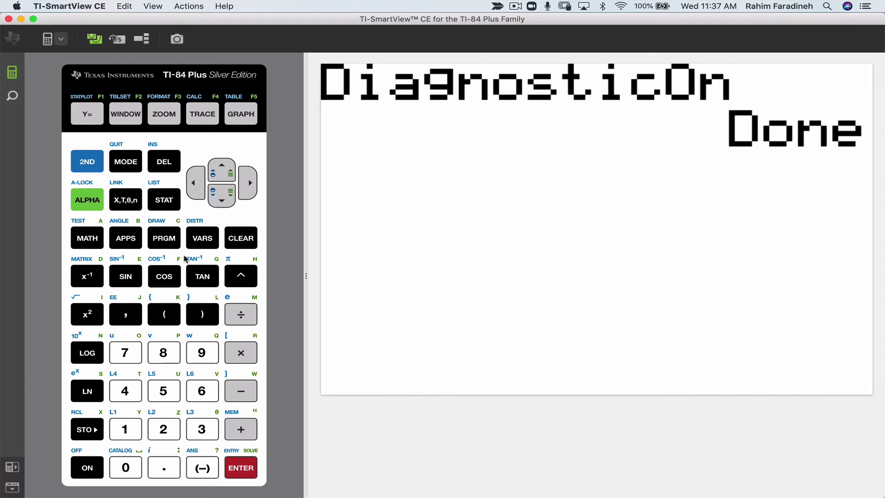
# Step: Reopen the LinReg(a+bx) wizard with Xlist L1 and Ylist L2, stopping on Calculate
pyautogui.click(164, 200)
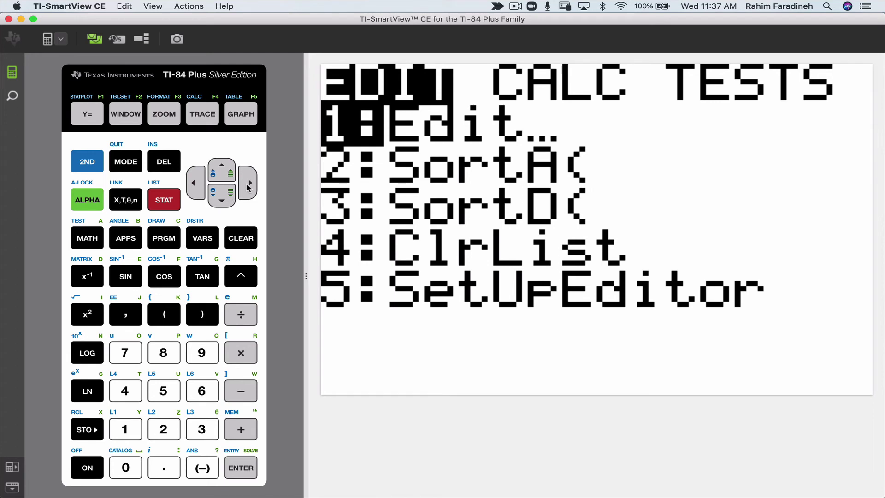
pyautogui.click(249, 187)
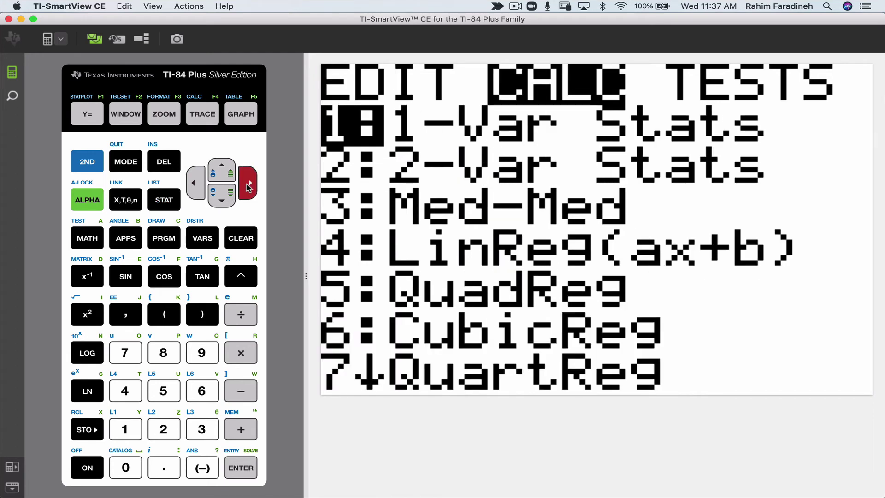
pyautogui.click(162, 353)
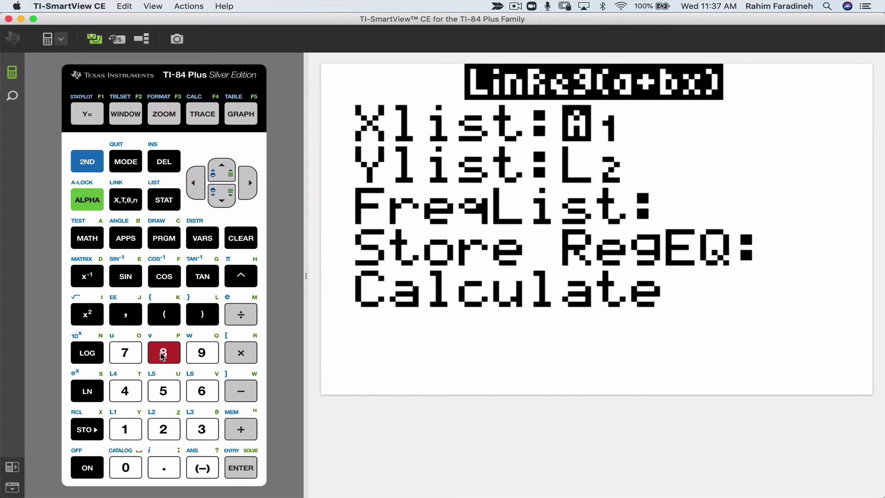
pyautogui.click(221, 196)
pyautogui.click(222, 195)
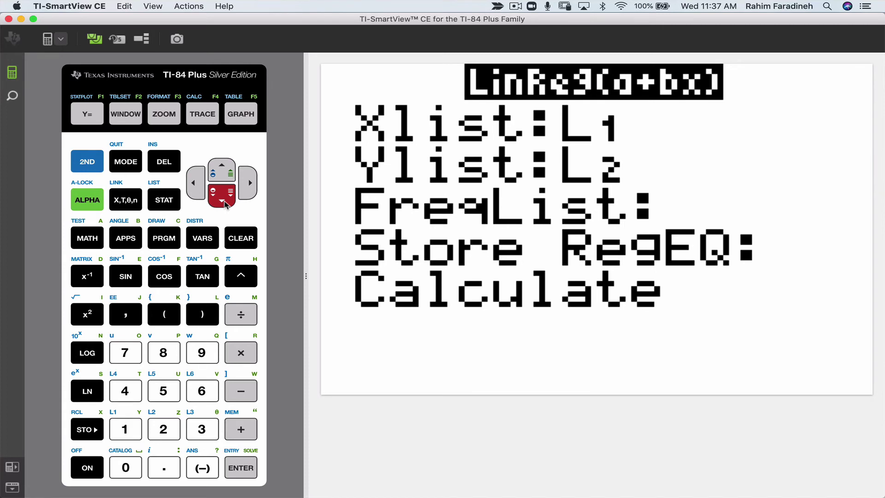
pyautogui.click(222, 199)
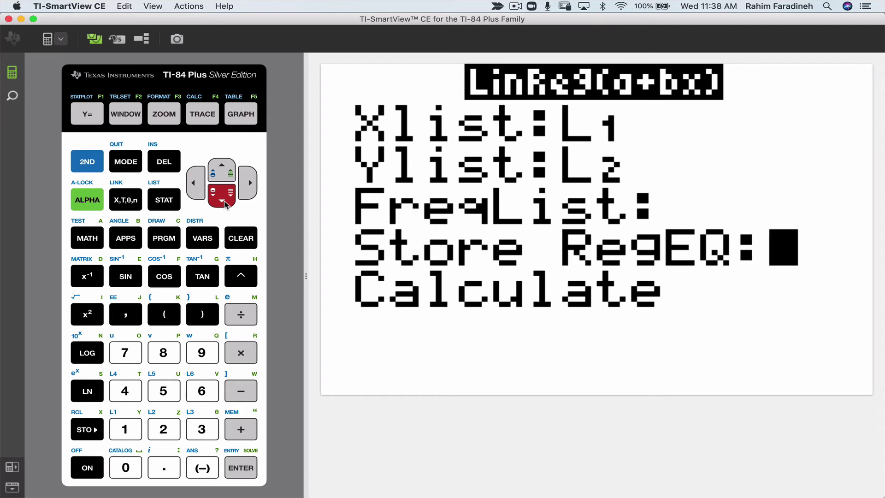
pyautogui.click(223, 201)
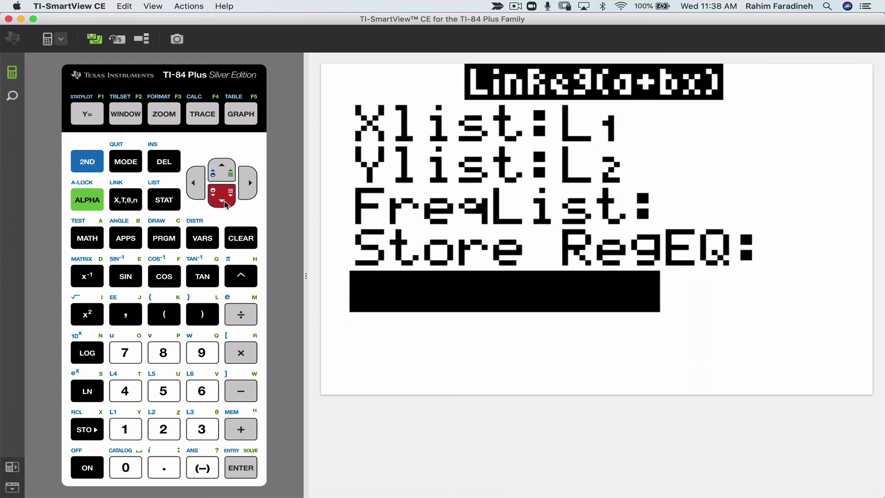
# Step: Calculate the fit: a=46.17647059, b=5.003676471, r²=.9205195562, r=.9594371038
pyautogui.click(243, 469)
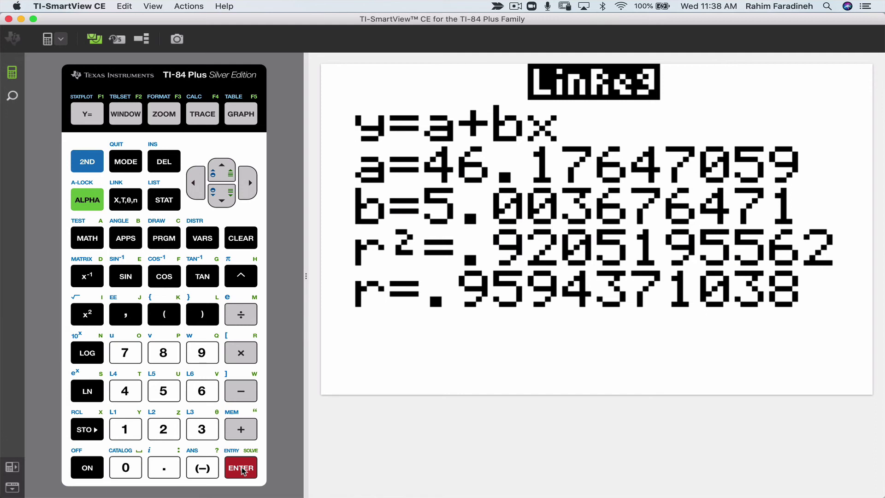
# Step: Quit to the home screen, set STAT WIZARDS to OFF in Mode, and reopen STAT
pyautogui.click(88, 166)
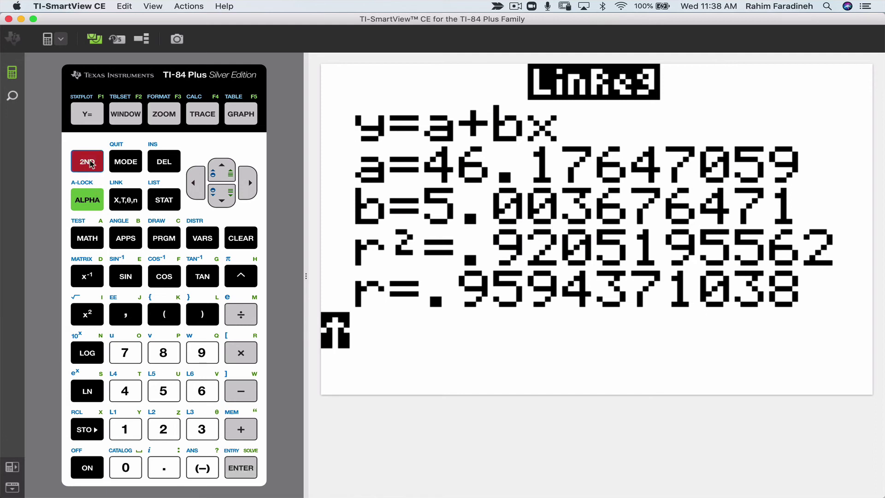
pyautogui.click(126, 162)
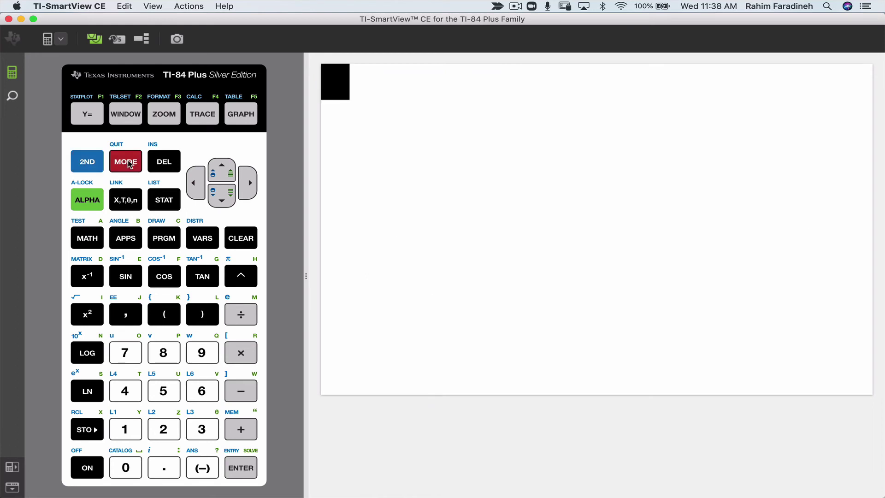
pyautogui.click(130, 164)
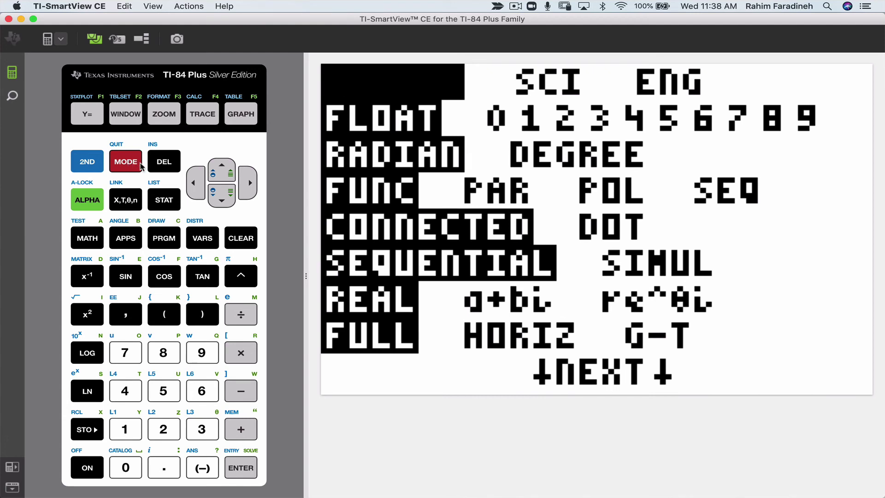
pyautogui.click(226, 167)
pyautogui.click(226, 166)
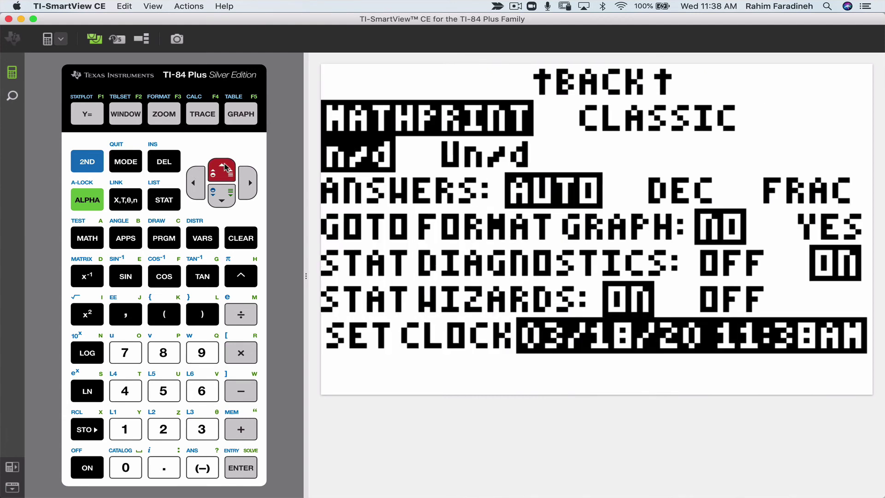
pyautogui.click(226, 167)
pyautogui.click(249, 186)
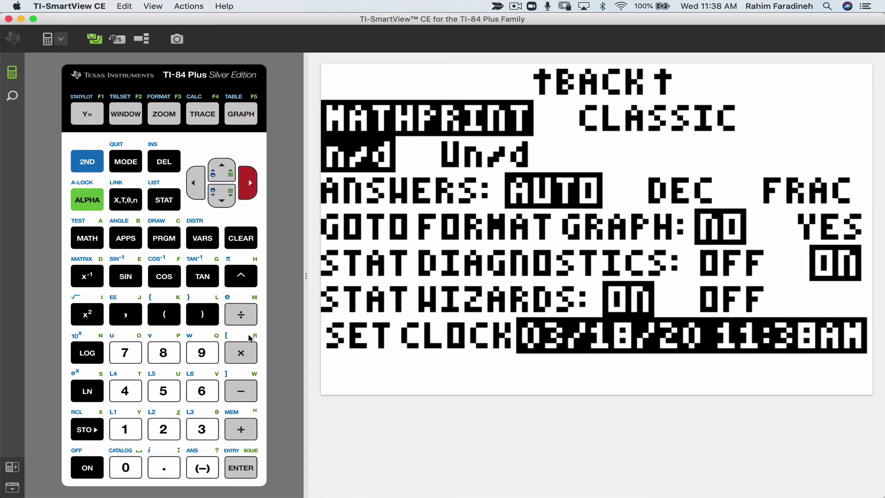
pyautogui.click(241, 468)
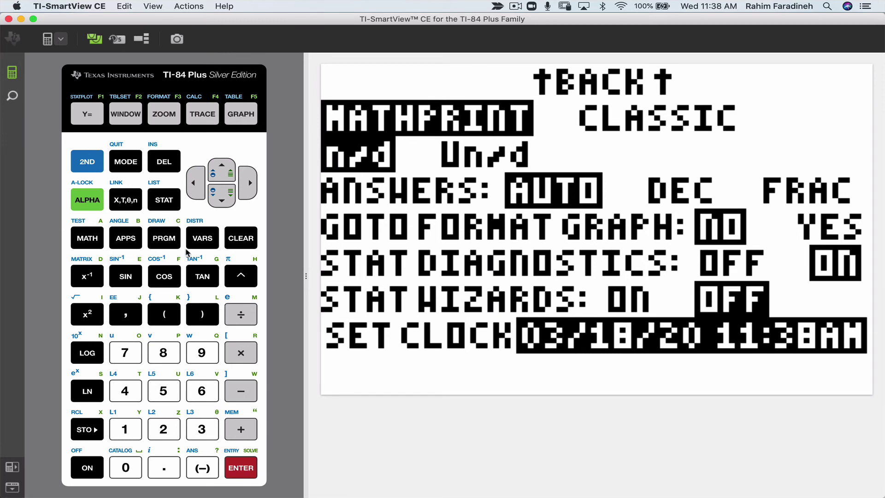
pyautogui.click(167, 205)
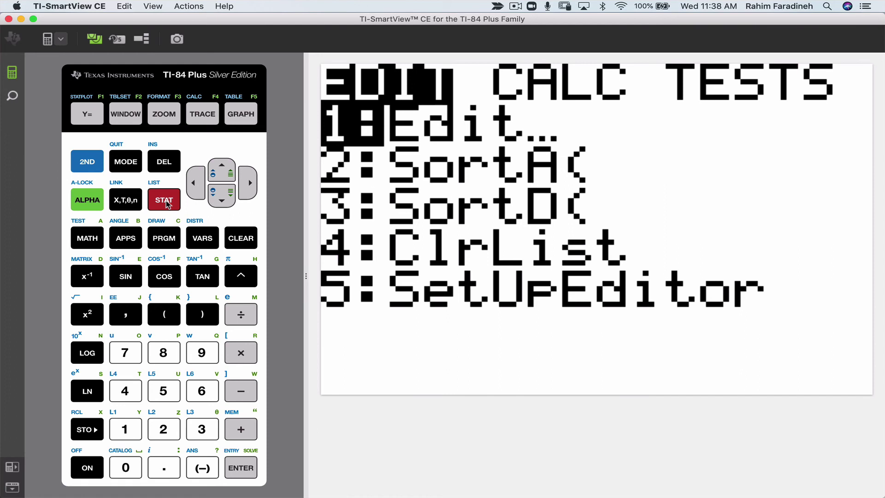
# Step: Type the command LinReg(a+bx) L1,L2 on the home screen
pyautogui.click(249, 185)
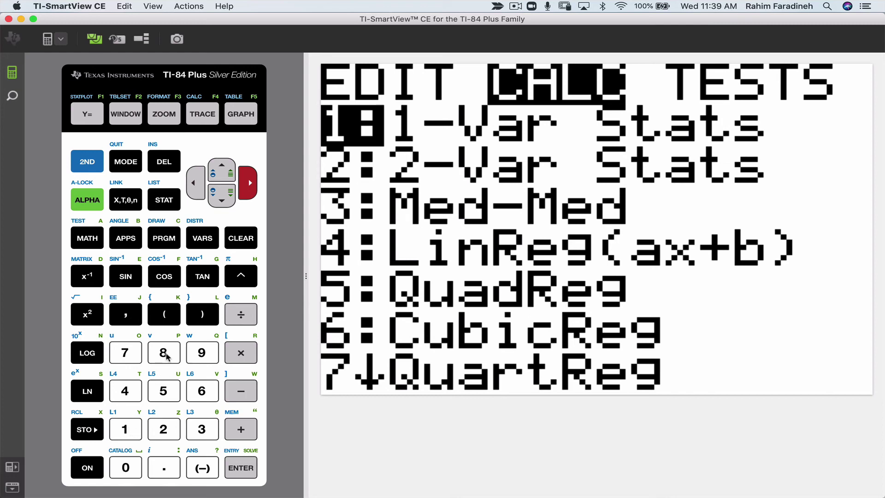
pyautogui.click(166, 354)
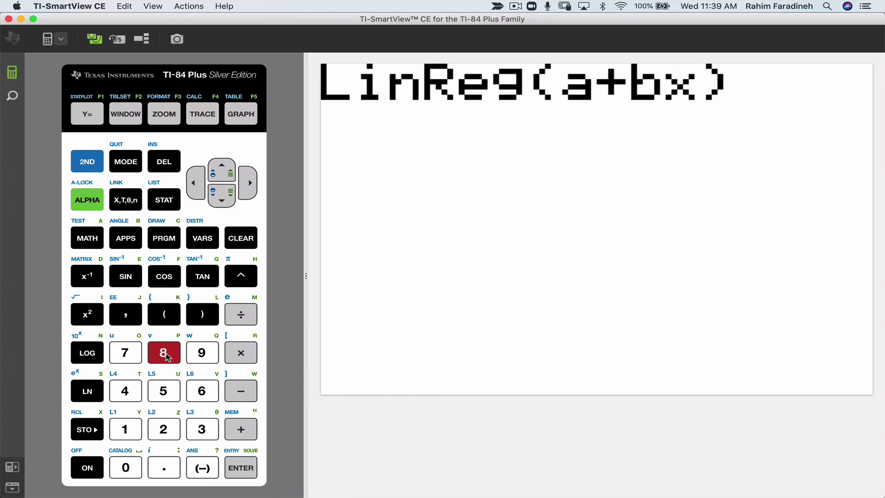
pyautogui.click(88, 166)
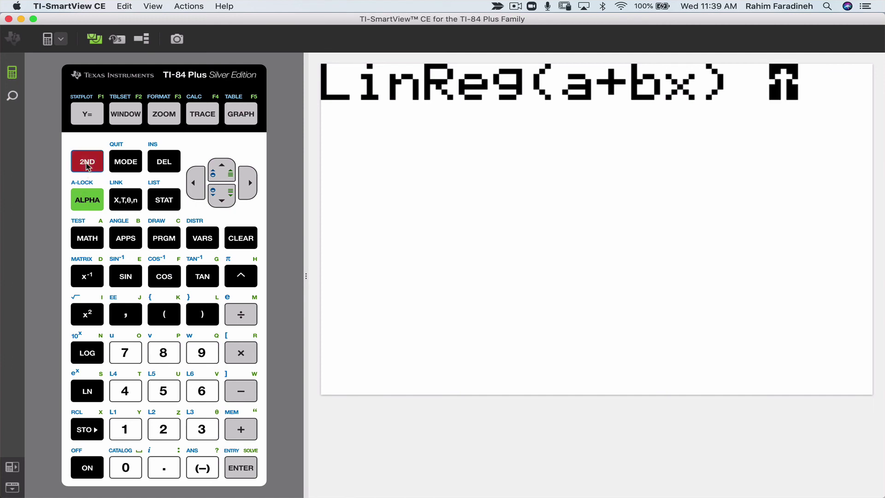
pyautogui.click(129, 429)
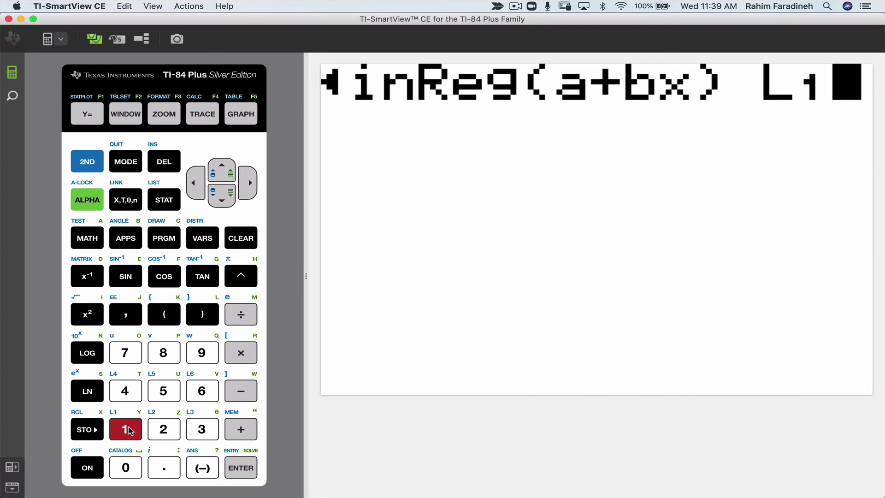
pyautogui.click(127, 319)
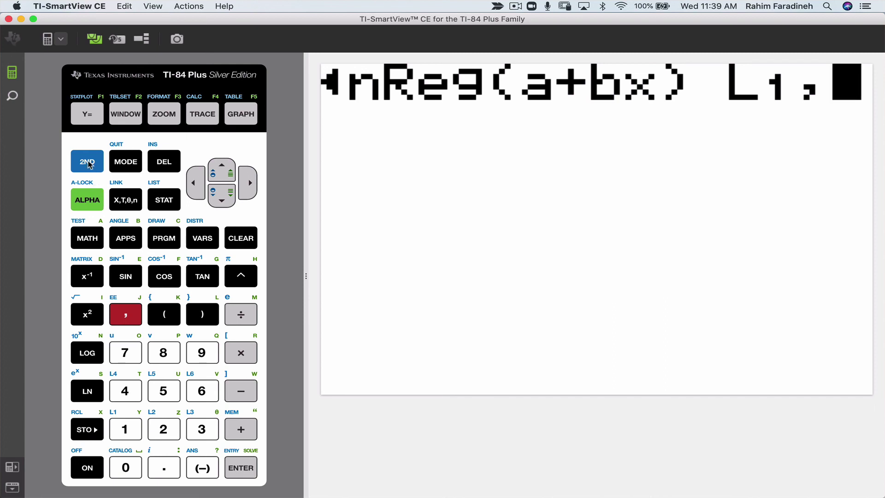
pyautogui.click(90, 165)
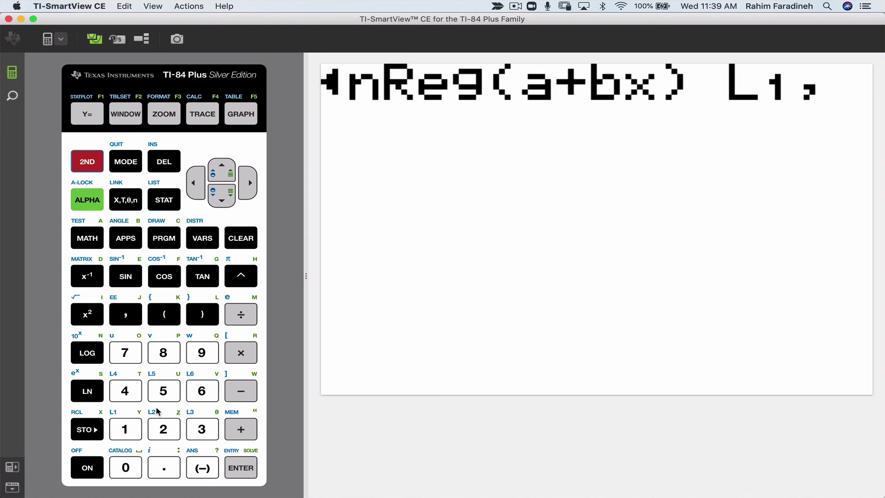
pyautogui.click(165, 431)
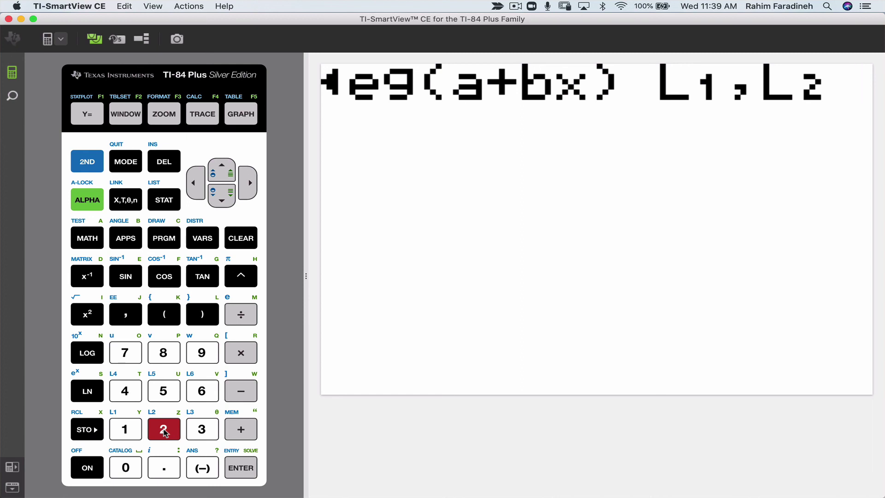
pyautogui.click(243, 471)
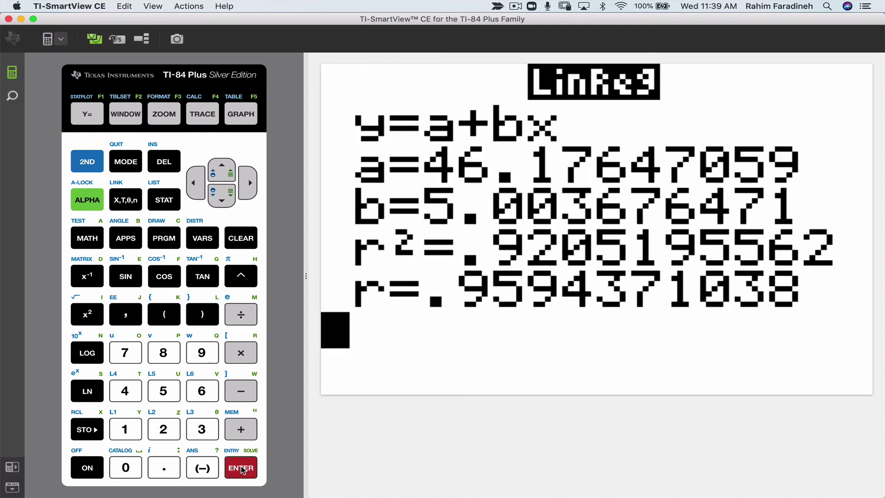